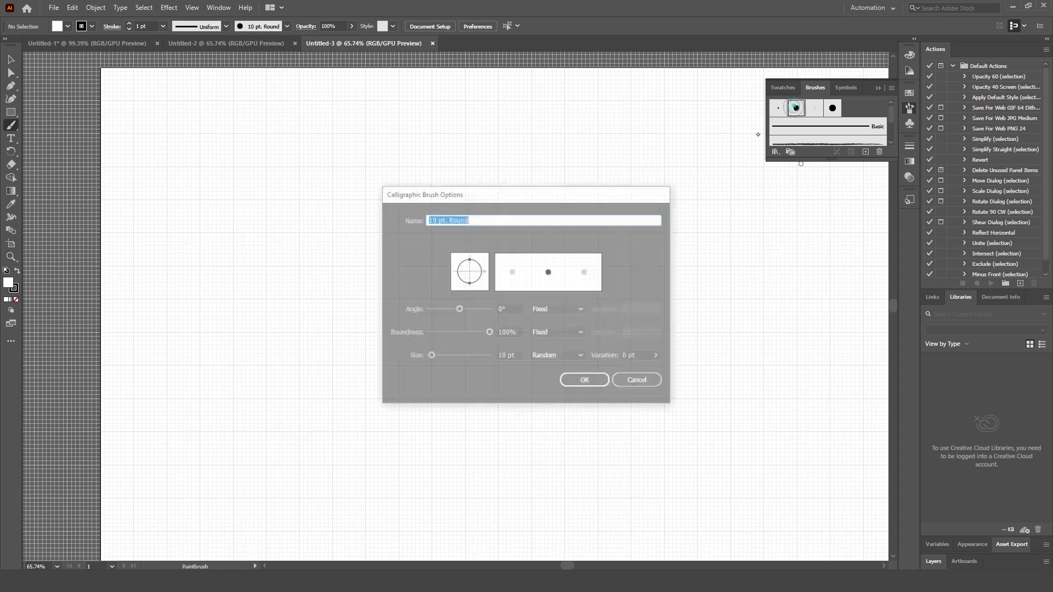
- Set the 10 pt. Round calligraphic brush to an angle of -45° and a roundness of 8%, and change its size variation mode
drag(489, 332, 438, 333)
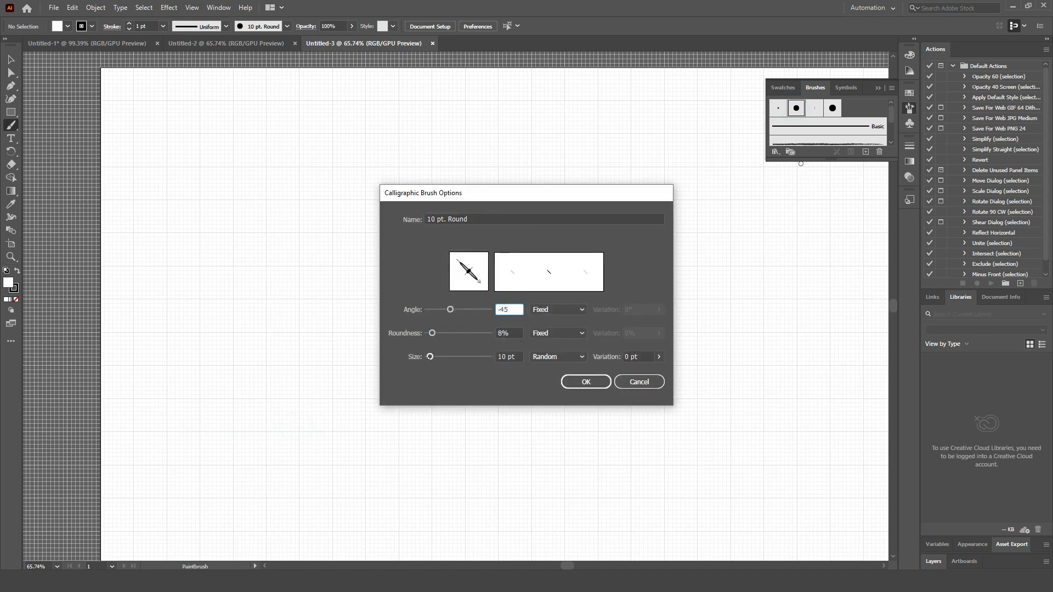
click(556, 356)
click(545, 366)
click(585, 382)
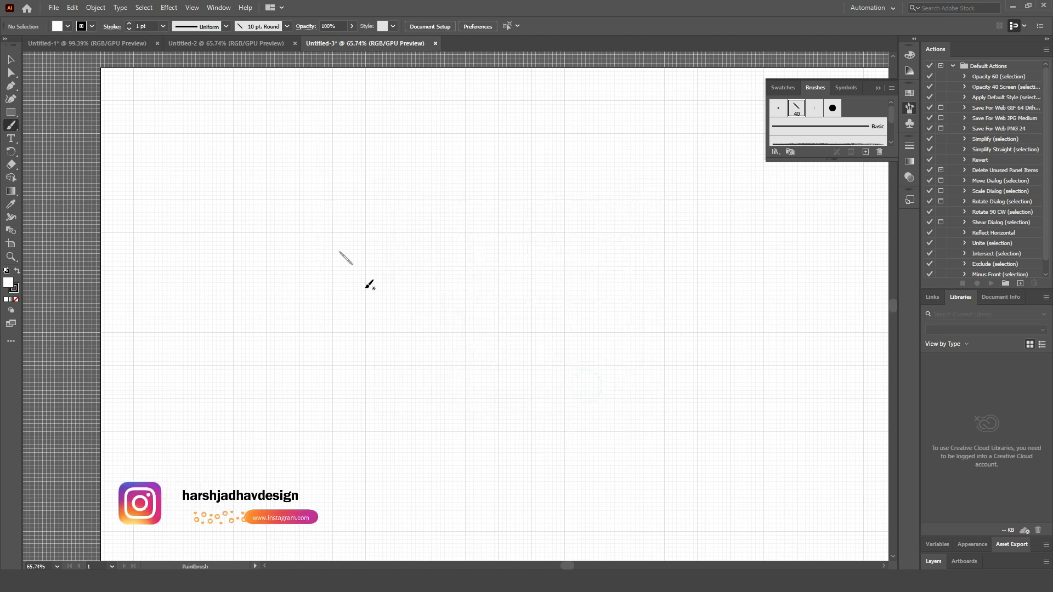
- Paint a vertical stem and, beside it, the looped stroke of श with a long curling tail below
drag(363, 229, 362, 301)
drag(393, 235, 524, 418)
key(ctrl+z)
mouse_move(399, 275)
mouse_down()
mouse_move(409, 293)
mouse_move(498, 258)
mouse_move(391, 274)
mouse_move(511, 272)
mouse_move(447, 314)
mouse_move(489, 291)
mouse_up()
key(ctrl+z)
key(ctrl+z)
key(ctrl+z)
mouse_move(400, 267)
mouse_down()
mouse_move(397, 224)
mouse_move(499, 310)
mouse_move(473, 289)
mouse_move(504, 276)
mouse_up()
key(v)
click(493, 255)
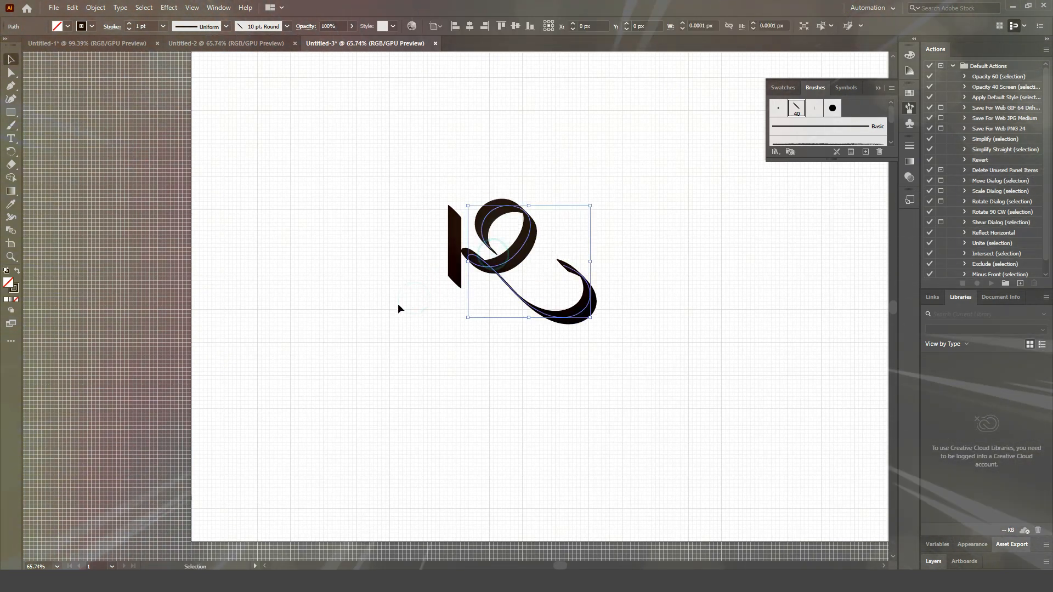
- Copy the vertical stem to the other side of the looped श stroke and nudge it into place
click(616, 241)
mouse_move(456, 254)
mouse_down()
mouse_move(571, 236)
mouse_move(560, 240)
mouse_move(577, 250)
mouse_up()
key(Right)
click(597, 236)
- Paint a sweeping flourish with a curled end above the letters to form शि
drag(457, 183, 608, 172)
key(ctrl+z)
mouse_move(473, 261)
mouse_down()
mouse_move(661, 188)
mouse_move(606, 203)
mouse_up()
- Paint the round bowl of व after शि and place a copied vertical stem against it
mouse_move(613, 310)
mouse_down()
mouse_move(560, 242)
mouse_move(577, 207)
mouse_move(531, 213)
mouse_up()
drag(569, 261, 562, 231)
key(v)
drag(410, 195, 570, 218)
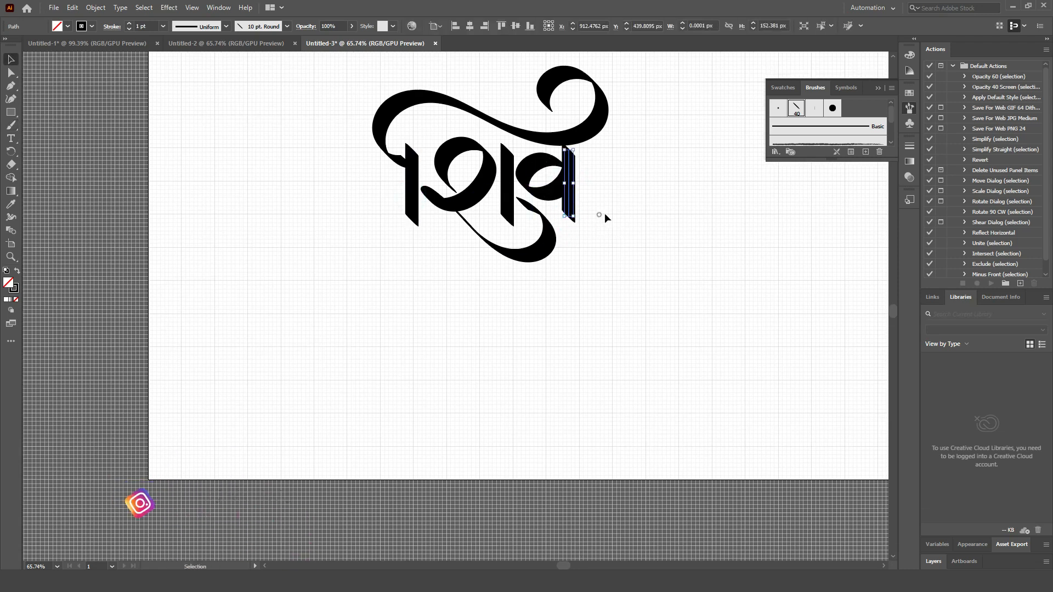
click(635, 214)
- Place another copy of the vertical stem to the right of व
drag(635, 214, 552, 225)
drag(426, 185, 503, 252)
click(605, 218)
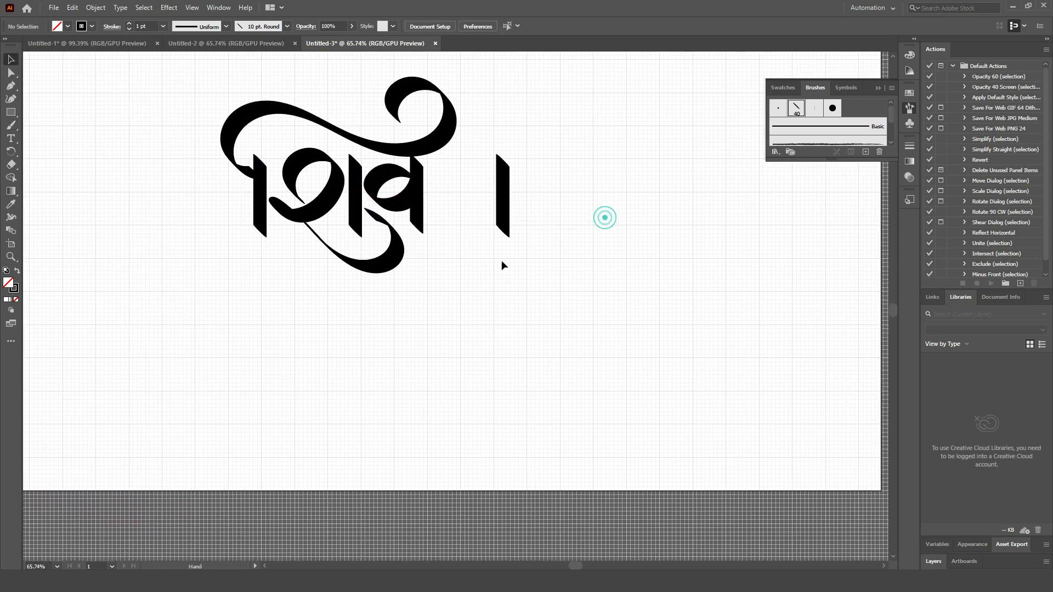
- Paint the looped stroke of र with a long straight diagonal tail beside the new stem
mouse_move(444, 184)
mouse_down()
mouse_move(588, 283)
mouse_move(609, 225)
mouse_move(464, 219)
mouse_move(561, 307)
mouse_move(546, 292)
mouse_up()
key(ctrl+z)
key(ctrl+z)
drag(545, 214, 629, 233)
- Nudge the looped र stroke and its stem rightward to space them after व
drag(635, 195, 538, 234)
key(Right)
key(Right)
key(Right)
key(Right)
key(Right)
key(Right)
key(Right)
key(Right)
key(Right)
key(Right)
key(Right)
key(Right)
key(Right)
key(Right)
key(Right)
key(Right)
key(Right)
key(Right)
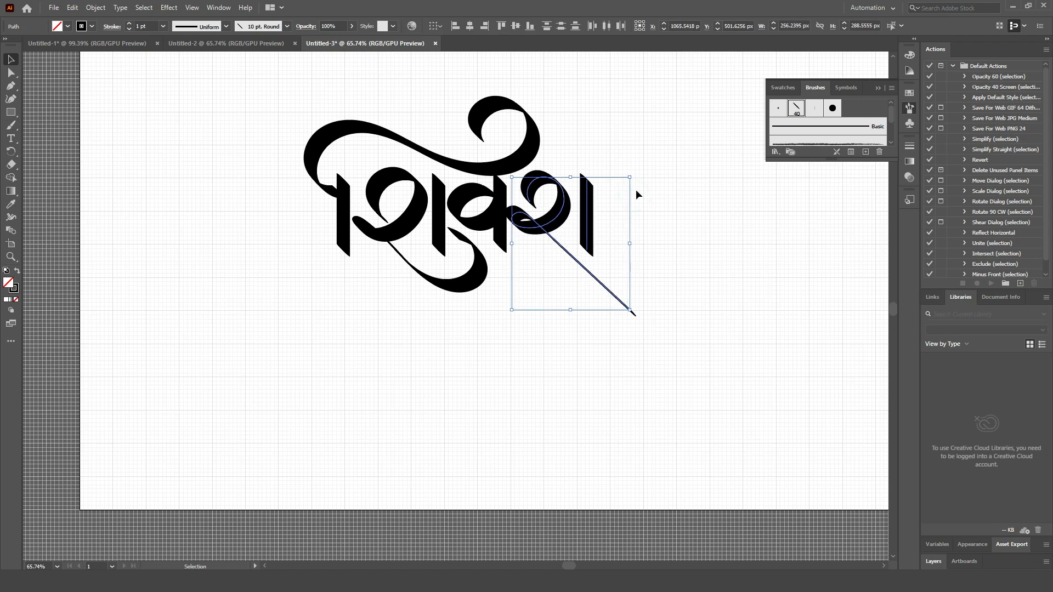
click(696, 212)
drag(605, 194, 542, 165)
click(477, 155)
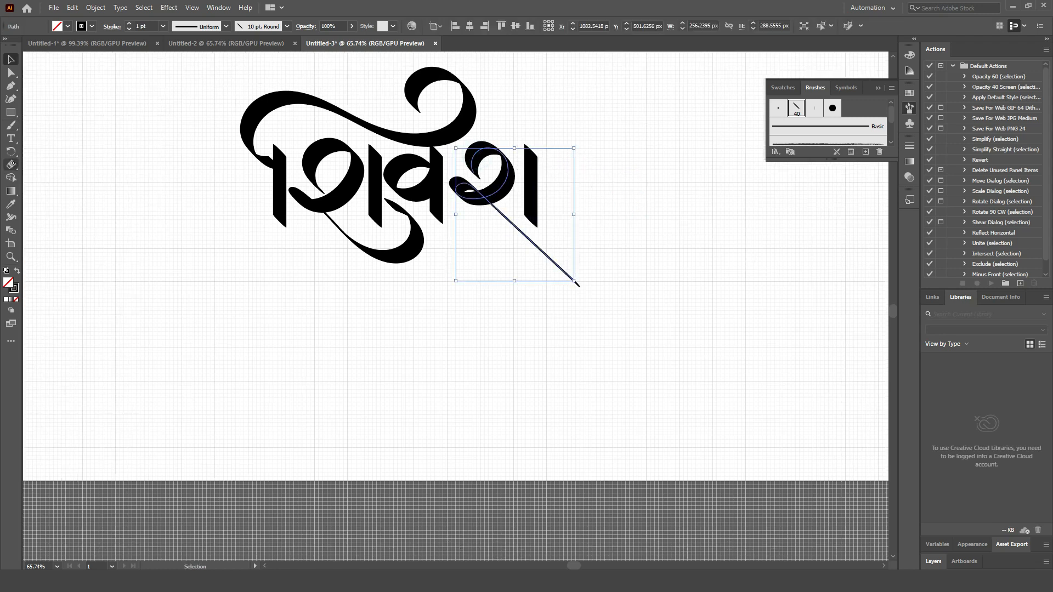
click(667, 205)
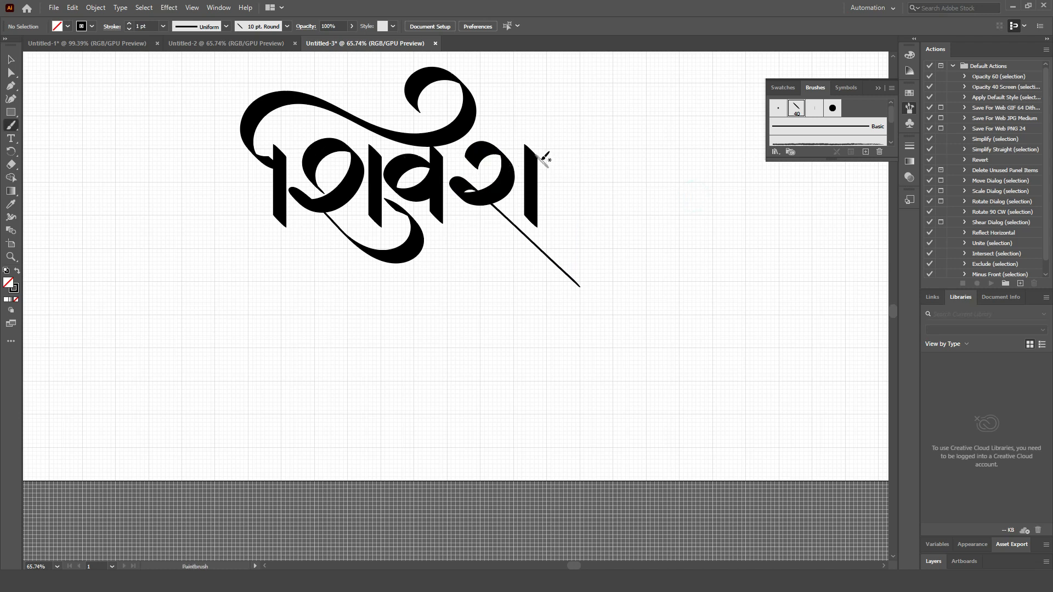
- Copy the vertical stem past रा and paint curved strokes against it to form य
drag(529, 186, 607, 233)
click(646, 189)
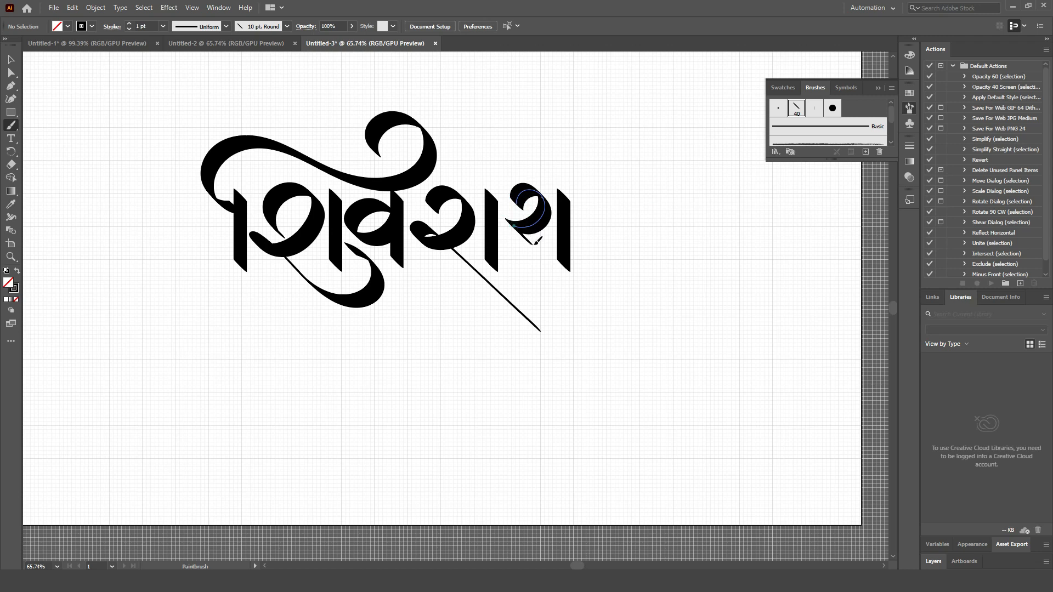
drag(563, 238, 565, 234)
drag(583, 226, 657, 247)
key(v)
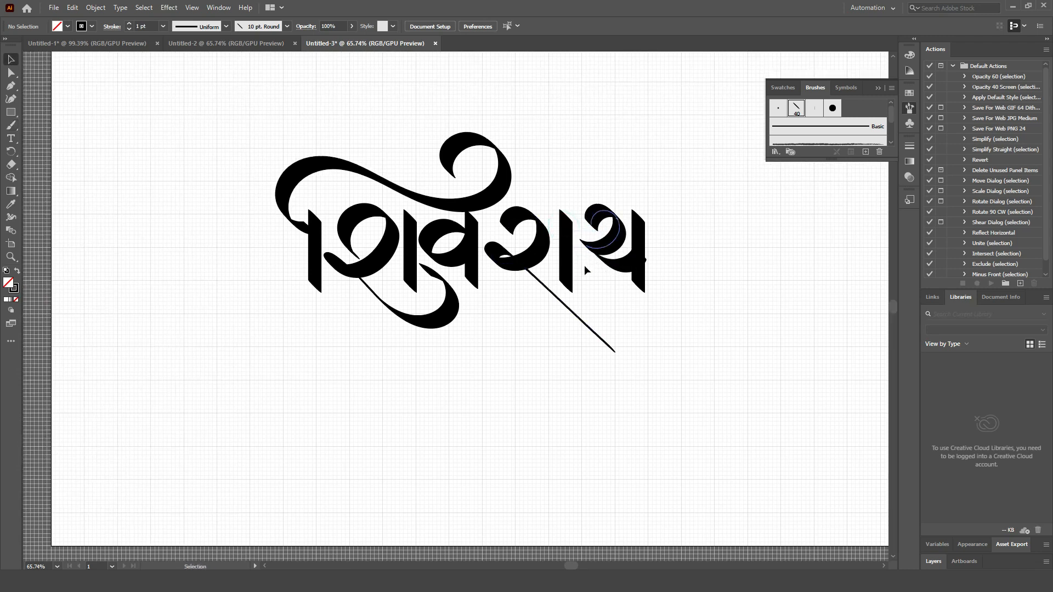
- Reposition the lower curve of य against its stem
click(598, 269)
click(610, 290)
click(609, 273)
drag(611, 266, 611, 272)
click(699, 261)
- Add a long horizontal headline bar to य and place short headline bars on top of the other stems
mouse_move(637, 231)
mouse_down()
mouse_move(683, 247)
mouse_move(755, 236)
mouse_up()
mouse_move(716, 265)
mouse_down()
mouse_move(636, 222)
mouse_move(577, 230)
mouse_up()
click(541, 220)
mouse_move(505, 221)
mouse_down()
mouse_move(616, 225)
mouse_move(521, 258)
mouse_up()
click(573, 191)
click(597, 192)
click(513, 175)
drag(446, 156, 523, 185)
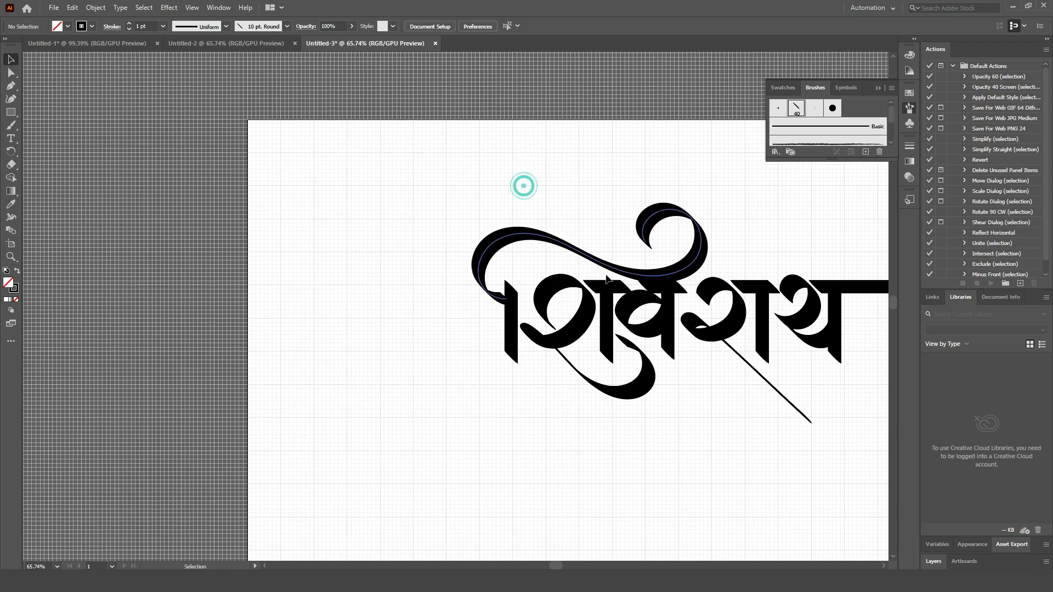
drag(602, 287, 505, 287)
click(590, 390)
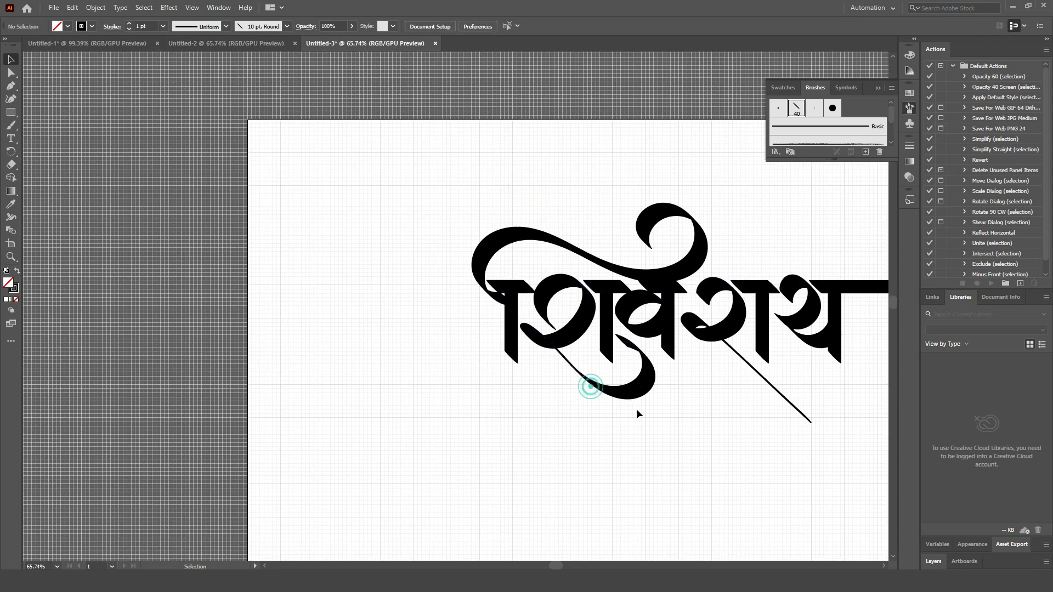
- Fine-tune the positions of the bowl of व and the neighbouring headline bar
drag(737, 369, 557, 284)
drag(714, 131, 324, 379)
drag(485, 238, 485, 252)
click(426, 380)
click(468, 265)
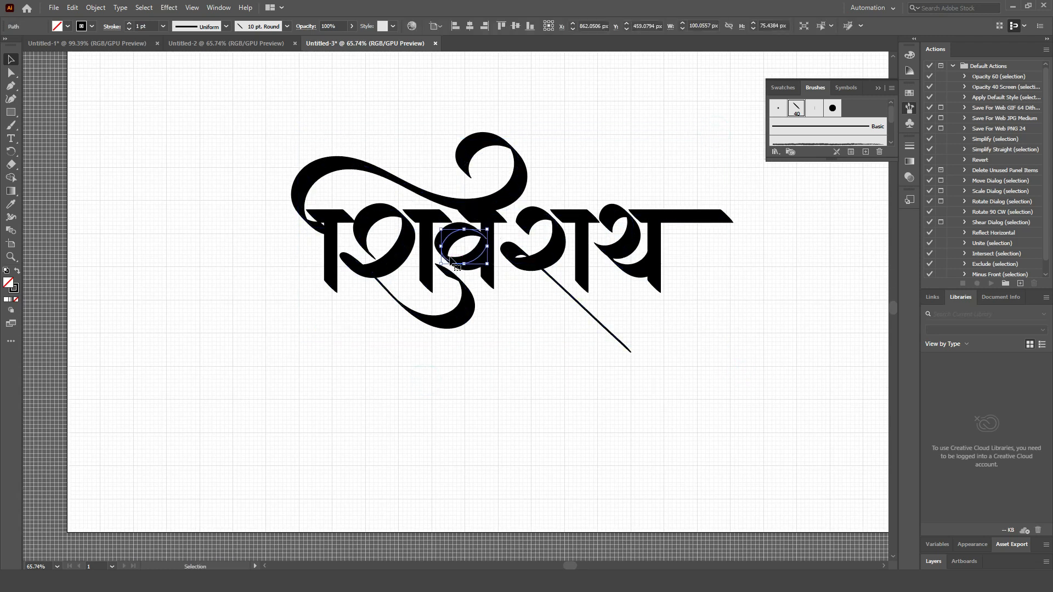
click(507, 350)
click(505, 191)
drag(409, 190, 398, 190)
click(559, 143)
- Replace the flourish above शिव with a larger sweeping curve that wraps down into the first stem
mouse_move(498, 362)
mouse_down()
mouse_move(524, 360)
mouse_move(526, 378)
mouse_up()
drag(436, 170, 406, 189)
key(Delete)
mouse_move(358, 248)
mouse_down()
mouse_move(455, 293)
mouse_move(569, 233)
mouse_move(518, 228)
mouse_up()
key(ctrl+z)
mouse_move(433, 299)
mouse_down()
mouse_move(537, 255)
mouse_move(522, 231)
mouse_up()
- Shorten the headline bar extending from य
scroll(540, 249, right, 6)
scroll(541, 249, down, 2)
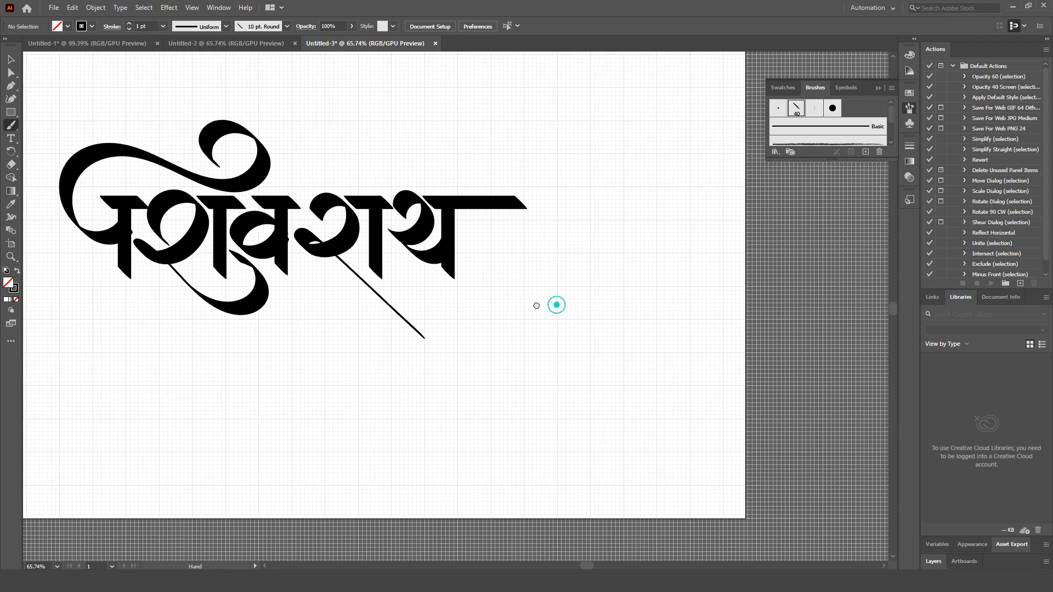
drag(605, 189, 558, 190)
click(605, 196)
drag(505, 294, 549, 269)
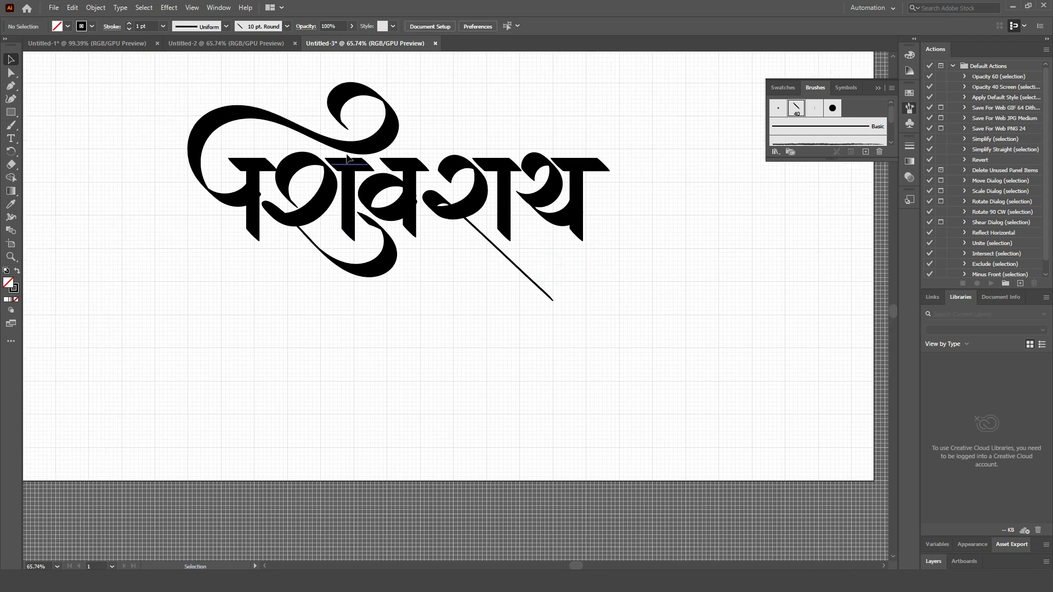
- Copy the stem and headline bar of श to the empty area right of य
drag(353, 200, 353, 202)
shift+click(351, 202)
click(655, 209)
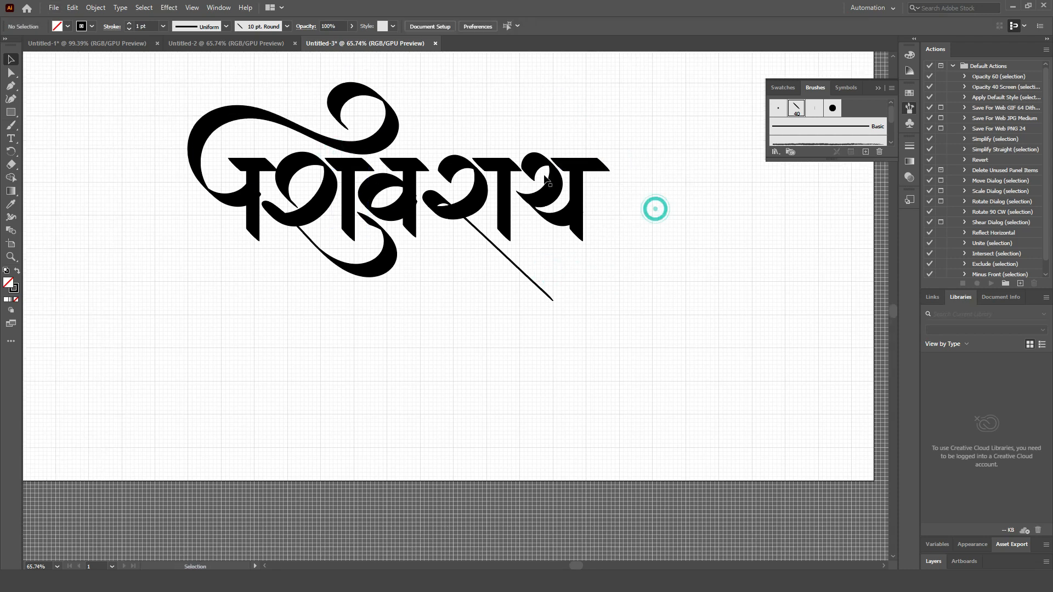
click(347, 179)
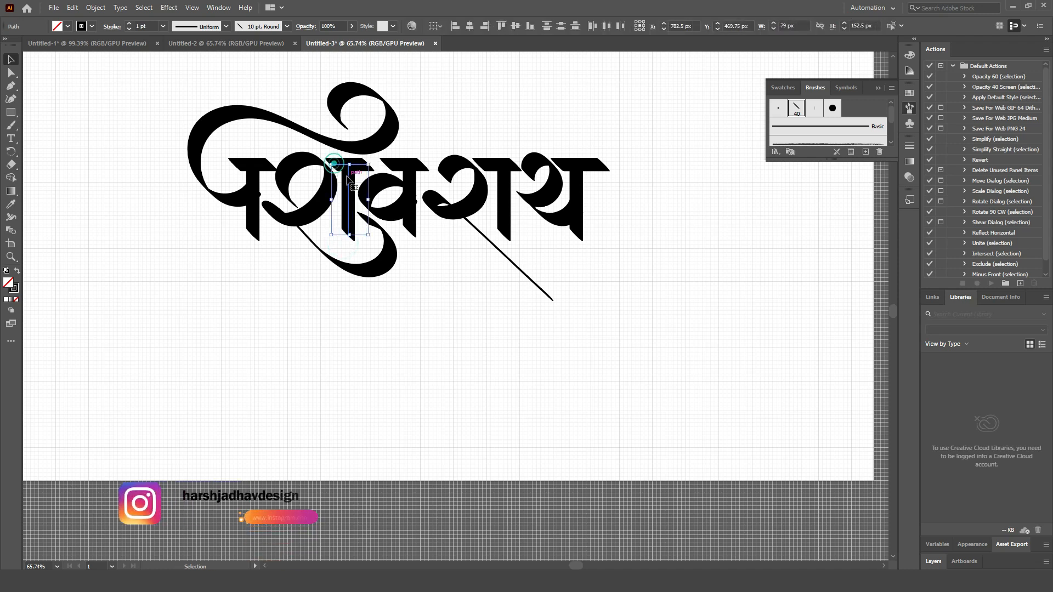
drag(348, 183, 688, 198)
click(761, 221)
drag(733, 242, 588, 253)
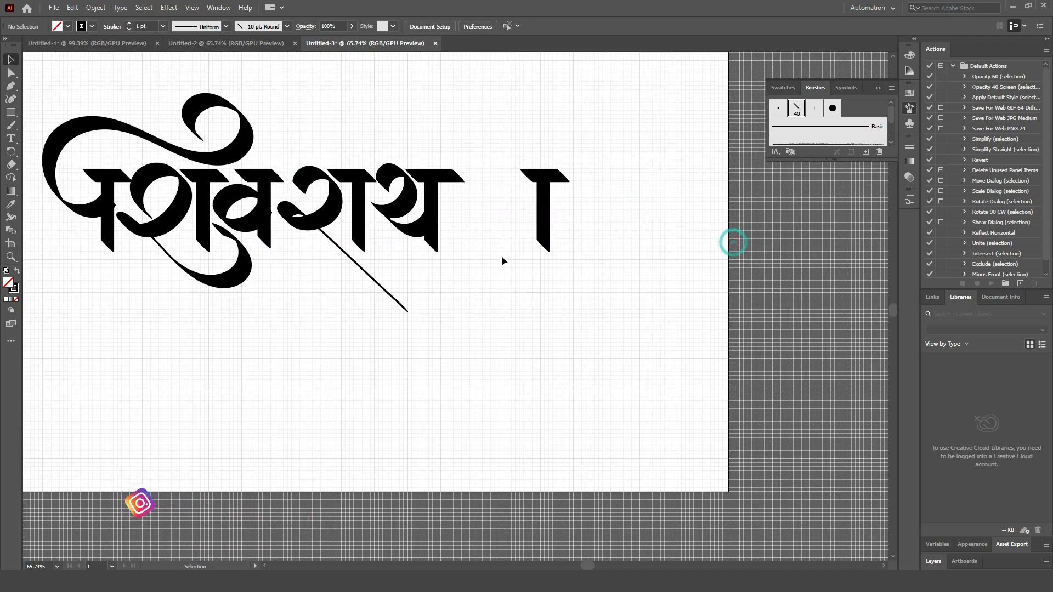
- Paint the curved body and lower sweeping tail of अ against the copied stem, redoing unsatisfactory strokes
mouse_move(498, 233)
mouse_down()
mouse_move(460, 230)
mouse_move(500, 213)
mouse_up()
key(ctrl+z)
key(ctrl+z)
key(ctrl+z)
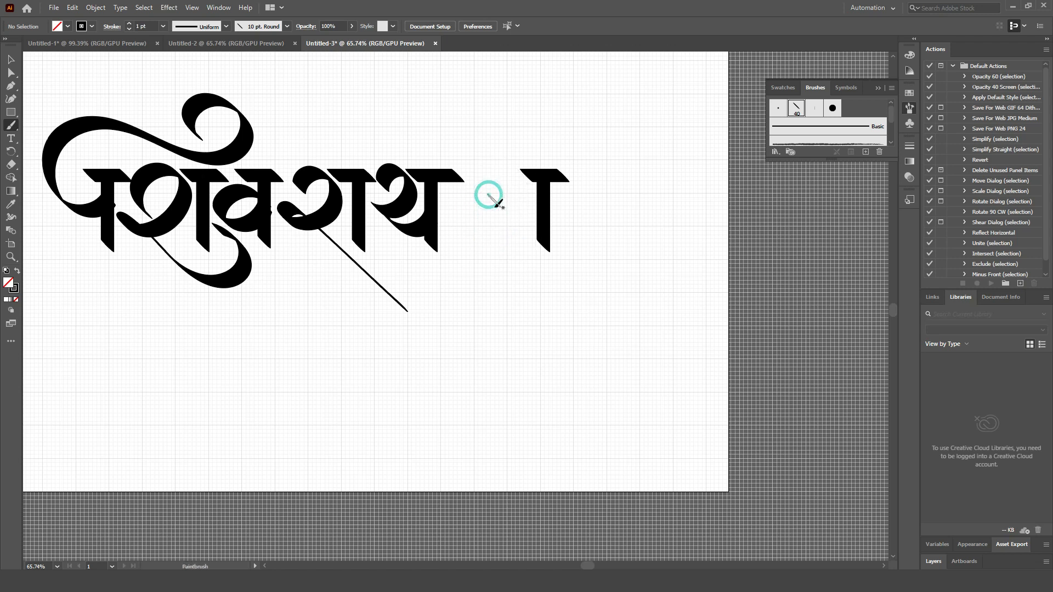
drag(524, 273, 481, 254)
key(ctrl+z)
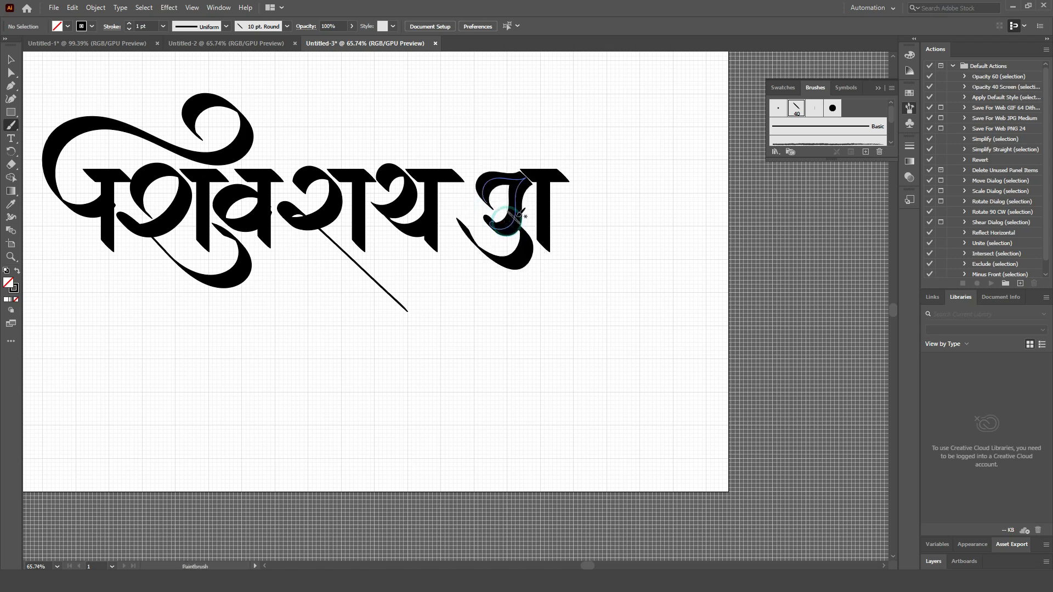
drag(593, 214, 598, 254)
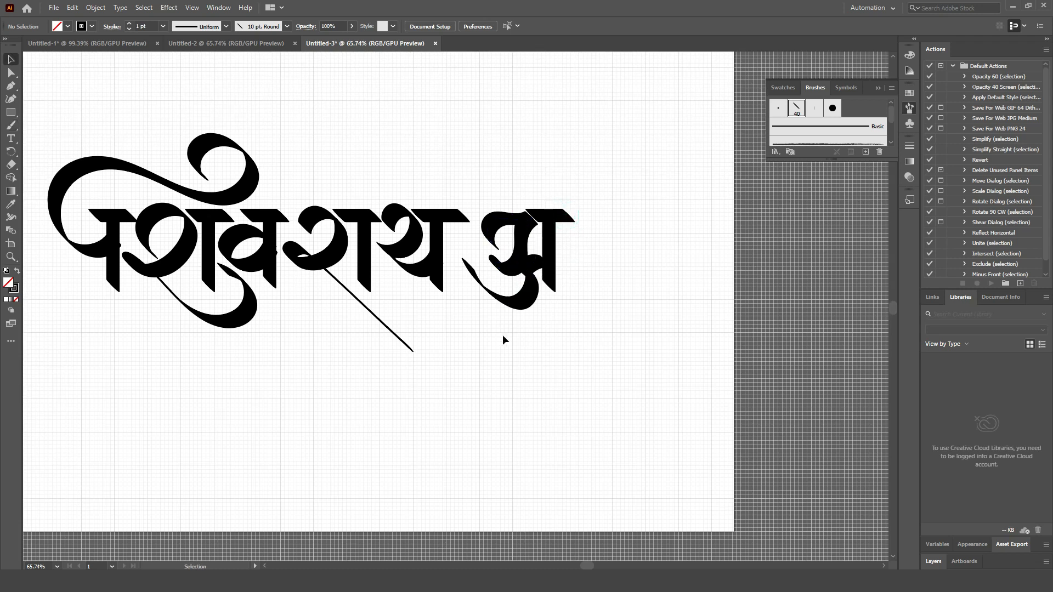
- Raise the curved strokes of अ and fine-tune its strokes so they meet the stem and headline
drag(503, 337, 525, 230)
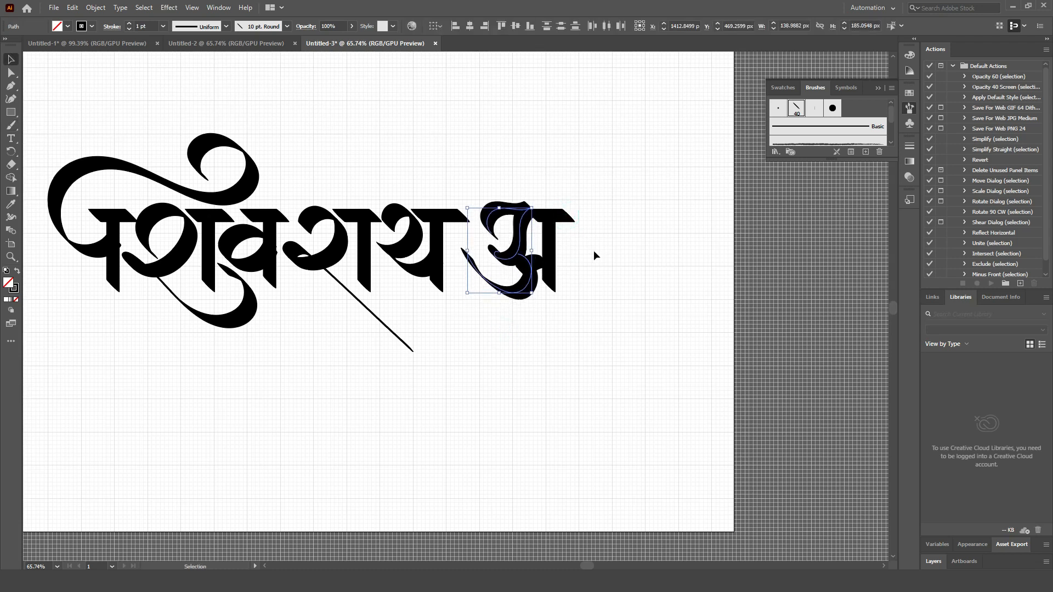
click(578, 251)
click(567, 237)
mouse_move(543, 280)
mouse_down()
mouse_move(550, 262)
mouse_move(528, 267)
mouse_up()
click(607, 238)
click(534, 266)
click(610, 245)
click(556, 217)
drag(537, 214, 544, 215)
click(609, 206)
drag(592, 251, 559, 262)
click(565, 223)
click(607, 275)
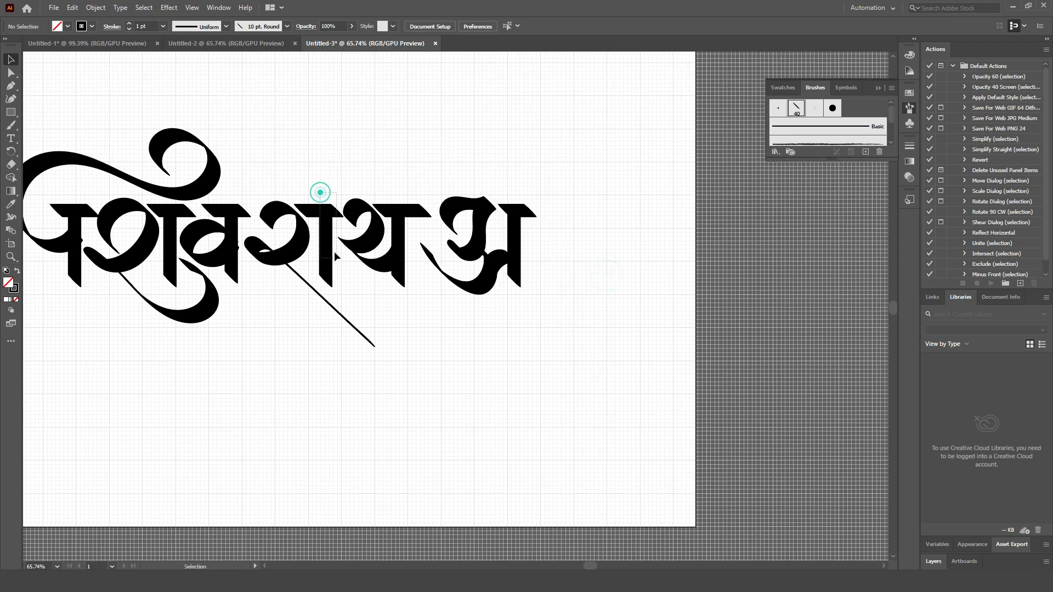
- Copy the looped रा letter to the right of अ and paint a short joining stroke at its stem to form स
click(328, 261)
click(283, 188)
click(333, 272)
drag(326, 252, 591, 250)
click(663, 233)
key(ctrl+z)
mouse_move(270, 182)
mouse_down()
mouse_move(336, 242)
mouse_move(607, 232)
mouse_move(626, 255)
mouse_up()
click(652, 259)
key(b)
drag(552, 278, 578, 260)
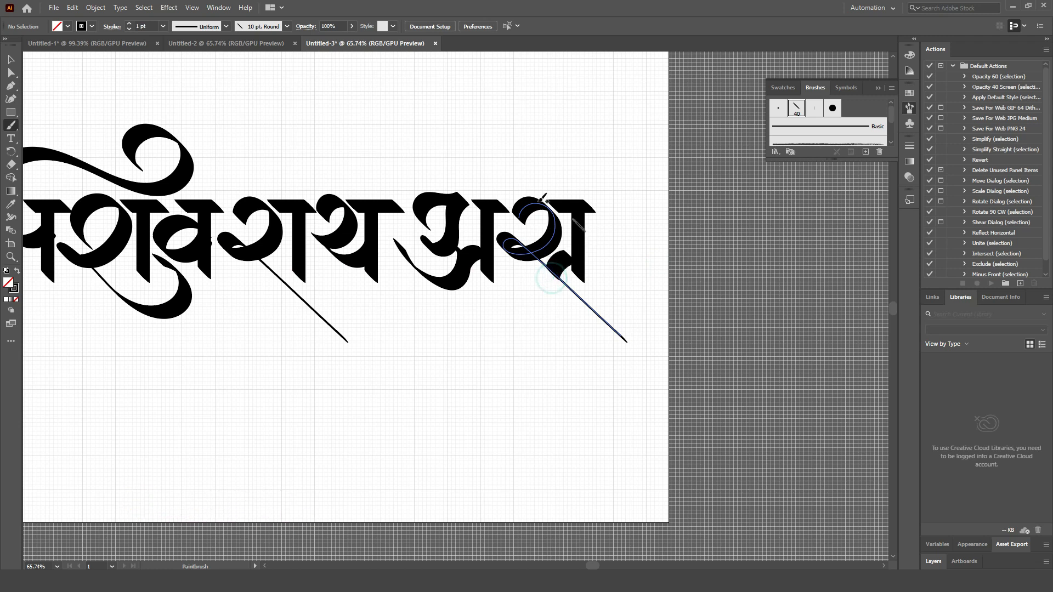
- Paint a sweeping vowel-sign flourish above स to form से, undoing the rejected attempts
drag(514, 156, 575, 187)
key(ctrl+z)
drag(452, 228, 507, 266)
mouse_move(518, 214)
mouse_down()
mouse_move(653, 241)
mouse_move(583, 213)
mouse_move(638, 247)
mouse_up()
key(ctrl+z)
key(ctrl+z)
drag(482, 308, 626, 243)
mouse_move(564, 328)
mouse_down()
mouse_move(477, 278)
mouse_move(585, 282)
mouse_up()
- Copy the श with its stem, headline and curling tail to a second line below the first word
drag(462, 288, 503, 292)
drag(388, 176, 390, 154)
drag(331, 133, 391, 225)
drag(341, 287, 485, 319)
click(574, 312)
drag(549, 313, 484, 282)
- Copy the stem with its headline bar to the right of the second-line श
drag(439, 224, 496, 279)
click(511, 277)
mouse_move(461, 232)
mouse_down()
mouse_move(421, 279)
mouse_move(511, 276)
mouse_move(421, 273)
mouse_move(510, 274)
mouse_move(495, 274)
mouse_up()
click(511, 276)
click(558, 297)
drag(558, 297, 575, 264)
- Paint the bowl and the curved arm of क around the second-line stem
key(b)
key(ctrl+z)
drag(513, 246, 473, 234)
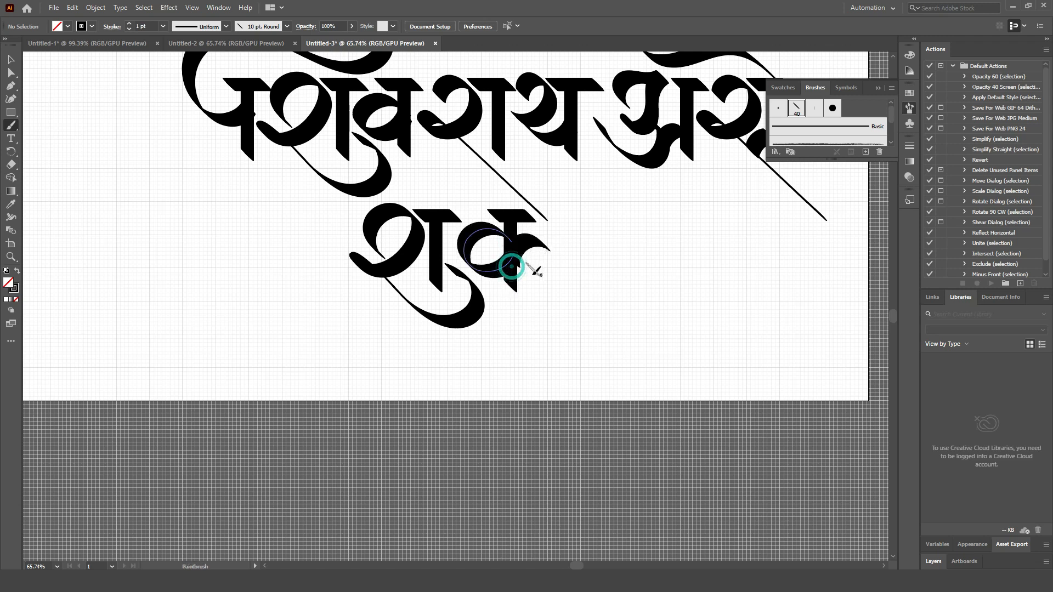
drag(563, 280, 510, 255)
- Place another copy of the stem and headline bar to the right of क
drag(509, 207, 540, 239)
key(v)
drag(418, 191, 558, 256)
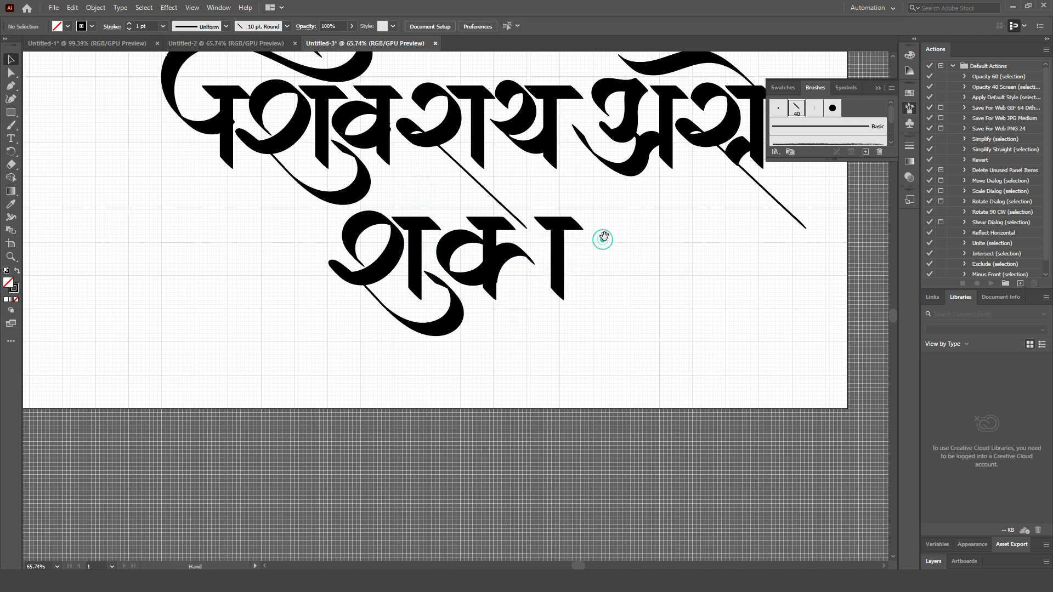
- Nudge the copied stem and headline bar to the right to make room for the next letter's arm beside क
key(Right)
key(Right)
key(Right)
key(Right)
key(Right)
key(Right)
key(Right)
key(Right)
key(Right)
key(Right)
key(Right)
key(Right)
key(Right)
key(Right)
click(620, 256)
- Paint the curved arm of त running down from its stem, beside क
key(b)
drag(605, 280, 625, 306)
key(v)
mouse_move(623, 230)
mouse_down()
mouse_move(581, 278)
mouse_move(579, 316)
mouse_move(576, 304)
mouse_up()
click(652, 278)
- Copy the stem and headline bar of त to its right as the vowel stem, lining up the joined headlines
shift+click(585, 295)
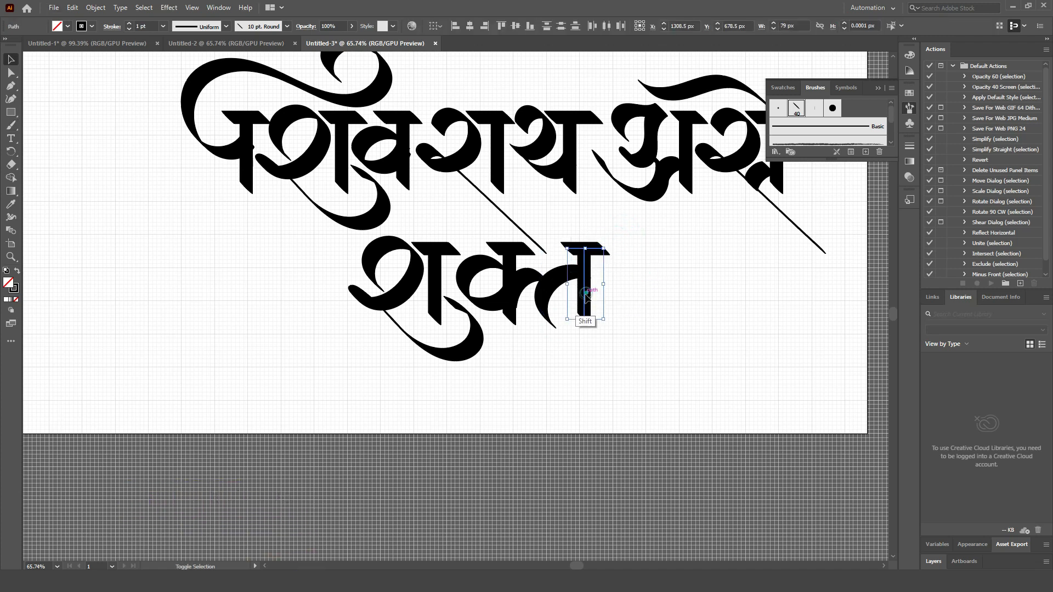
click(625, 274)
drag(601, 251, 621, 252)
click(620, 271)
drag(583, 303, 603, 301)
click(634, 288)
click(616, 276)
mouse_move(643, 265)
mouse_down()
mouse_move(637, 289)
mouse_move(613, 277)
mouse_up()
click(639, 285)
drag(639, 285, 609, 322)
key(b)
mouse_move(545, 315)
mouse_down()
mouse_move(568, 302)
mouse_move(568, 267)
mouse_move(572, 300)
mouse_move(595, 292)
mouse_move(574, 267)
mouse_up()
key(ctrl+z)
key(ctrl+z)
key(ctrl+z)
mouse_move(584, 319)
mouse_down()
mouse_move(539, 245)
mouse_move(550, 231)
mouse_move(559, 257)
mouse_move(557, 246)
mouse_up()
key(ctrl+z)
key(ctrl+z)
key(ctrl+z)
key(ctrl+z)
key(ctrl+z)
key(ctrl+z)
key(ctrl+z)
key(ctrl+z)
key(ctrl+z)
key(ctrl+z)
key(ctrl+z)
key(ctrl+z)
mouse_move(555, 285)
mouse_down()
mouse_move(527, 255)
mouse_move(592, 252)
mouse_move(552, 265)
mouse_up()
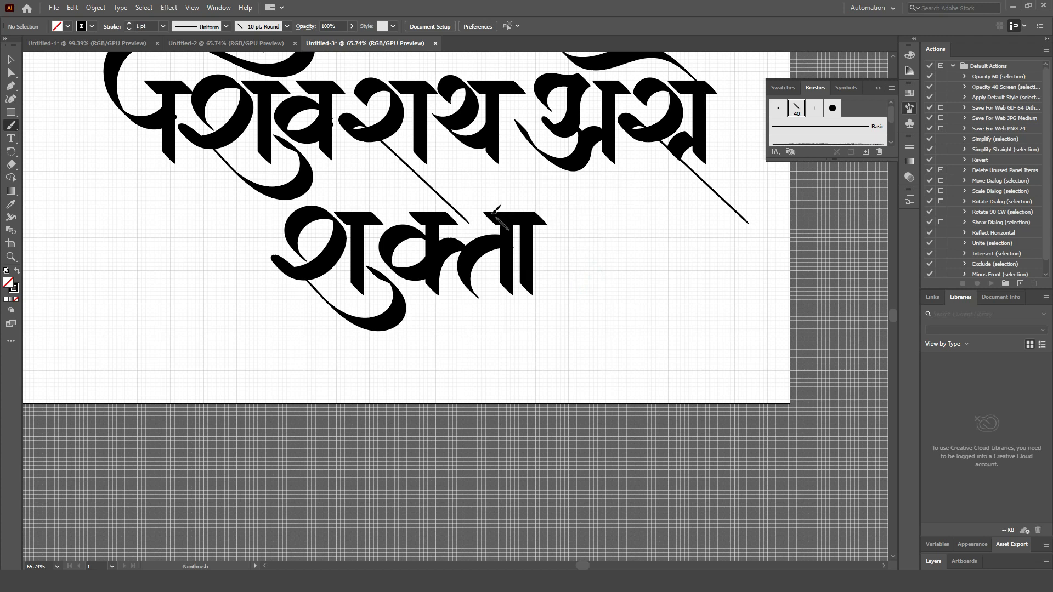
key(ctrl+z)
- Paint the large looping ी mark above the headline, ending at the vowel stem of ती
mouse_move(503, 223)
mouse_down()
mouse_move(504, 173)
mouse_move(517, 209)
mouse_up()
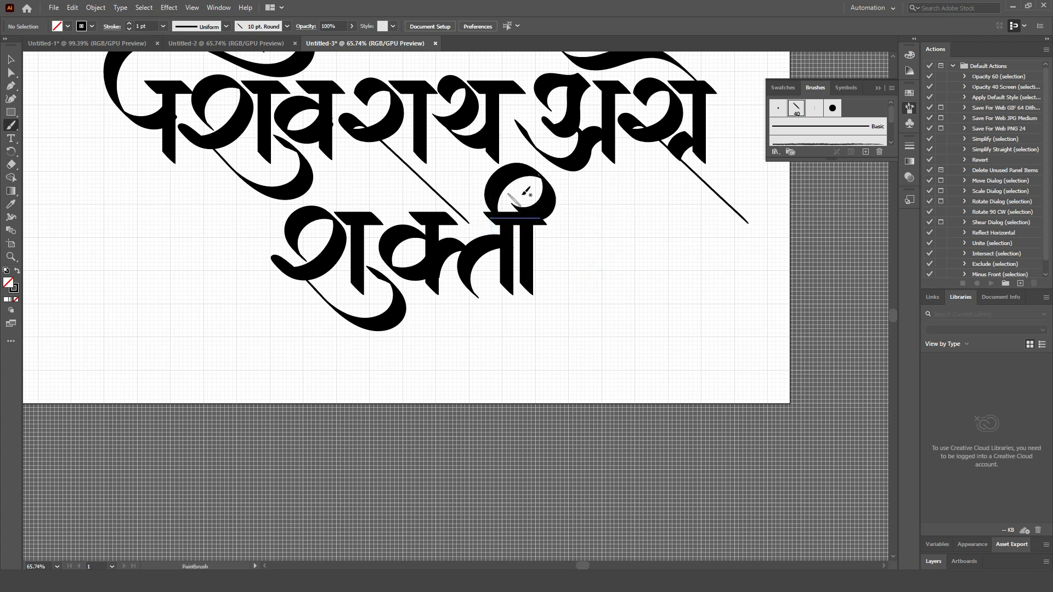
drag(567, 263, 557, 247)
drag(358, 176, 568, 235)
drag(570, 273, 533, 252)
click(598, 267)
mouse_move(504, 212)
mouse_down()
mouse_move(530, 240)
mouse_move(530, 221)
mouse_move(510, 215)
mouse_move(506, 200)
mouse_move(516, 204)
mouse_up()
key(ctrl+z)
key(ctrl+z)
key(ctrl+z)
- Place a separate headline bar to the right of ती for the letter द
key(v)
click(504, 198)
click(527, 206)
key(ctrl+z)
key(ctrl+z)
drag(544, 282, 570, 220)
key(ctrl+z)
key(ctrl+z)
mouse_move(506, 203)
mouse_down()
mouse_move(520, 218)
mouse_move(602, 215)
mouse_move(582, 256)
mouse_move(702, 257)
mouse_up()
key(ctrl+z)
key(ctrl+z)
mouse_move(580, 209)
mouse_down()
mouse_move(594, 225)
mouse_move(581, 228)
mouse_up()
drag(585, 245, 668, 228)
key(ctrl+z)
key(ctrl+z)
key(ctrl+z)
drag(576, 193, 586, 204)
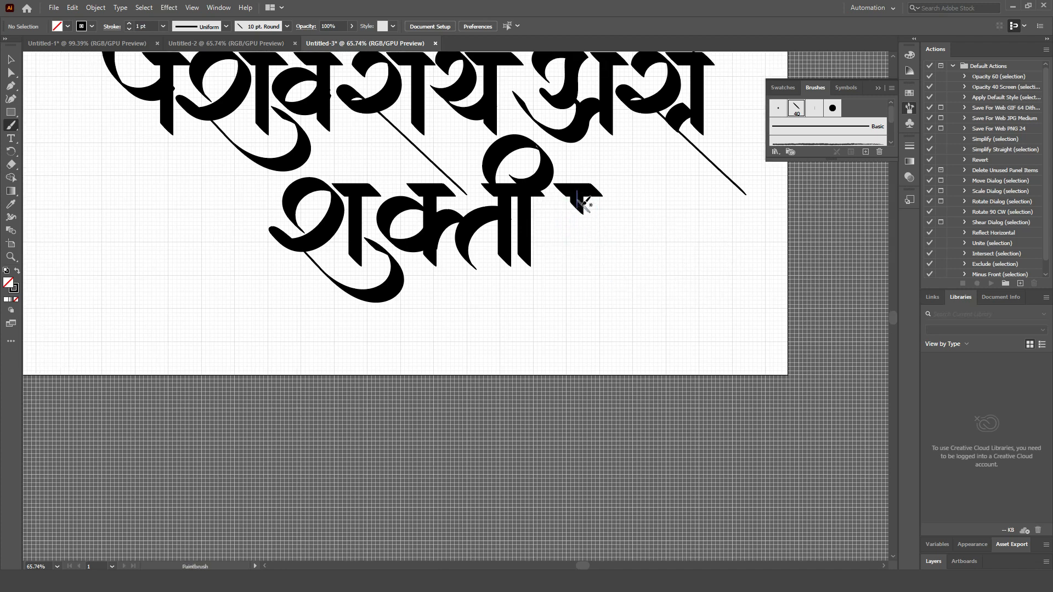
drag(665, 269, 678, 258)
key(ctrl+z)
key(ctrl+z)
drag(535, 230, 657, 338)
drag(618, 269, 483, 240)
key(ctrl+z)
key(ctrl+z)
key(Delete)
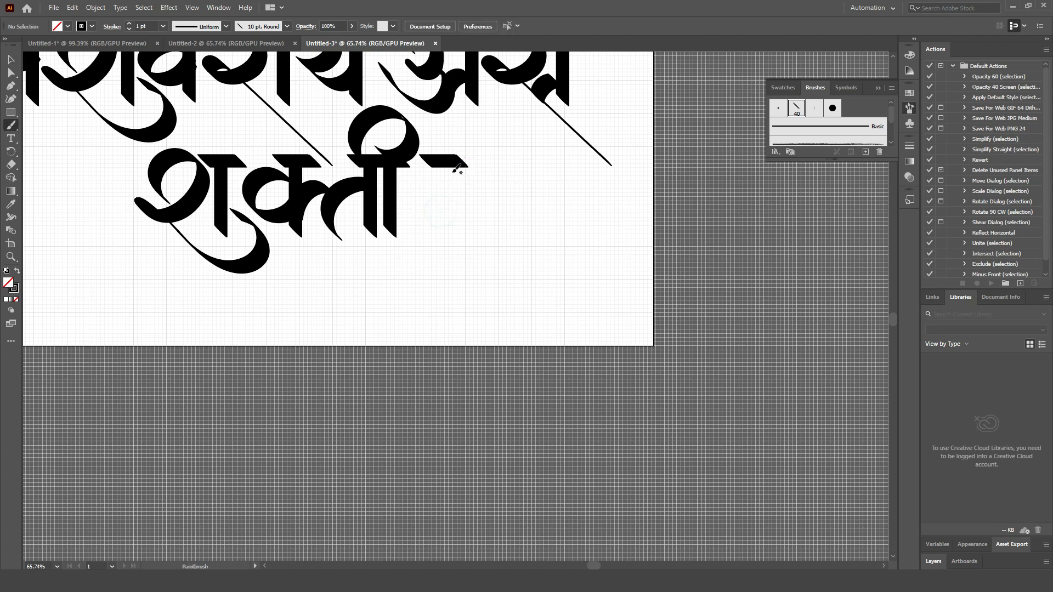
- Paint the bowl and the long curling tail of द below its headline bar, nudging the new stroke down and to the right
mouse_move(449, 163)
mouse_down()
mouse_move(411, 197)
mouse_move(576, 187)
mouse_up()
mouse_move(491, 209)
mouse_down()
mouse_move(590, 244)
mouse_move(532, 286)
mouse_up()
key(v)
key(Down)
key(Down)
key(Down)
key(Down)
key(Down)
key(Down)
key(Down)
key(Right)
key(Right)
key(Right)
click(527, 308)
- Copy a stem with its headline bar to the right of द to form दा
click(393, 198)
drag(393, 198, 589, 196)
click(489, 308)
drag(482, 279, 487, 305)
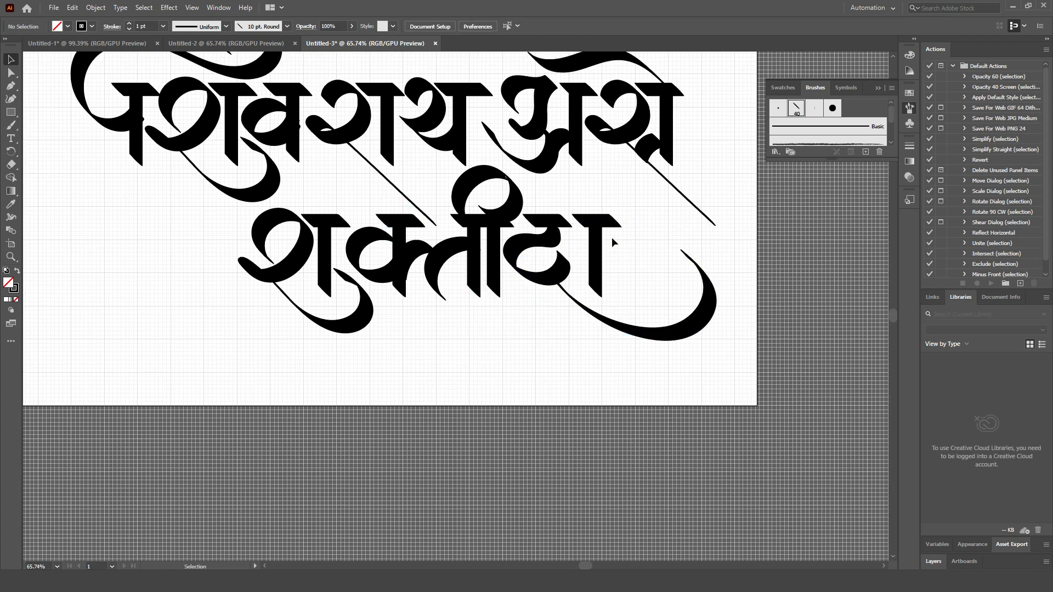
- Copy the arm, stems and headline of ता from ती to the right of दा, completing the second-line word
click(596, 273)
key(Delete)
click(490, 269)
shift+click(439, 269)
shift+click(475, 220)
drag(475, 220, 655, 221)
click(716, 280)
drag(716, 280, 741, 323)
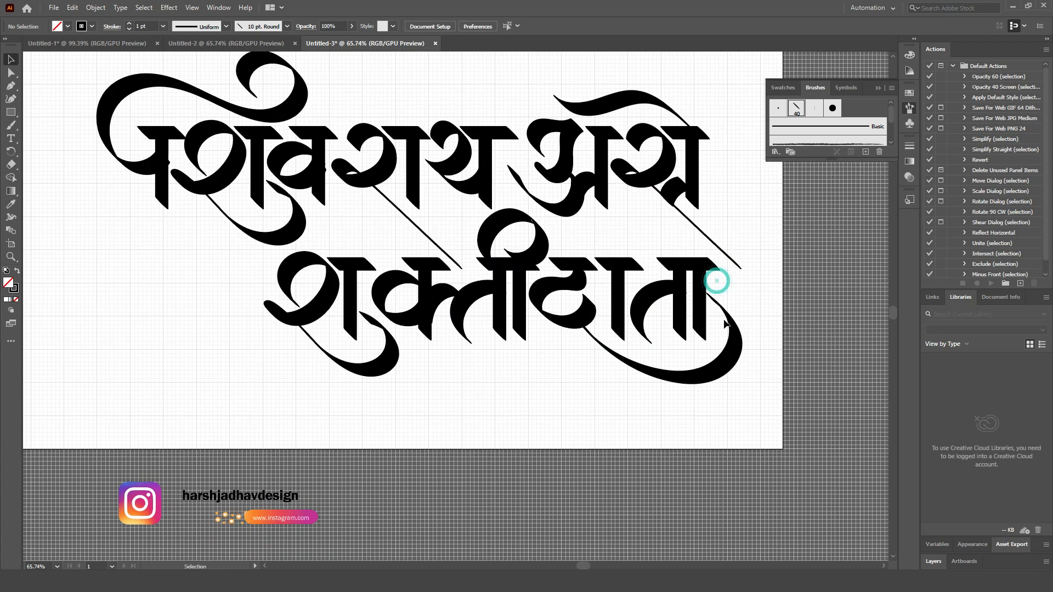
- Add two diamond-shaped calligraphic dots with small pointed tails after ता near the baseline
scroll(652, 267, down, 2)
drag(581, 314, 618, 214)
drag(712, 143, 285, 382)
drag(470, 212, 411, 211)
click(637, 279)
drag(636, 124, 204, 354)
mouse_move(586, 263)
mouse_down()
mouse_move(600, 256)
mouse_move(591, 278)
mouse_move(614, 257)
mouse_up()
click(620, 263)
scroll(621, 286, up, 2)
key(b)
key(ctrl+z)
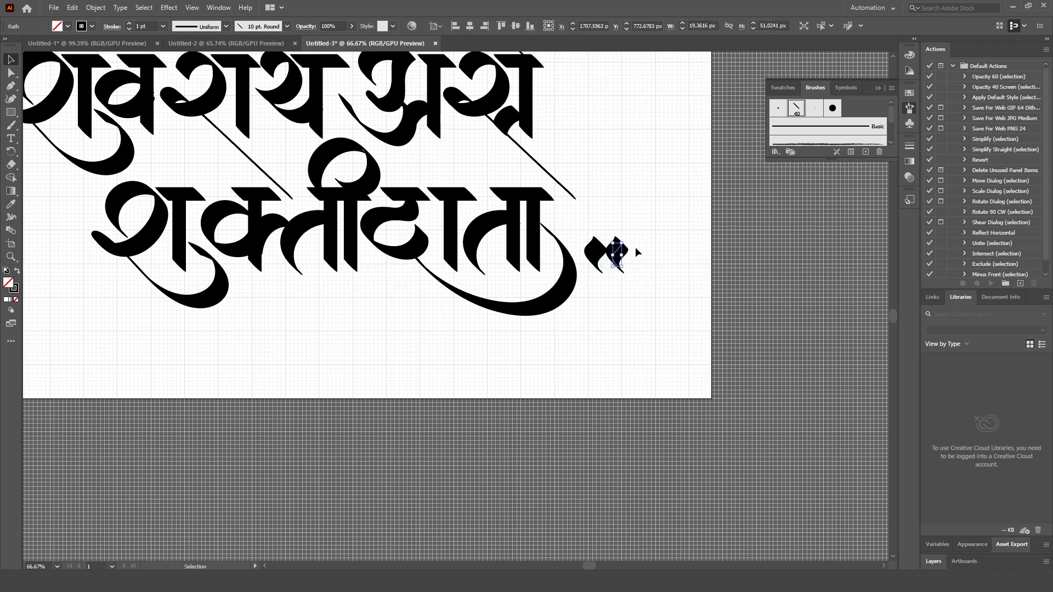
- Copy the last diamond dot to the right to make a row of three evenly spaced dots
click(643, 245)
click(653, 227)
drag(618, 256, 641, 252)
click(673, 243)
drag(683, 196, 667, 226)
- Copy a vertical letter stem above the third dot to form an exclamation mark
click(518, 274)
drag(519, 273, 628, 261)
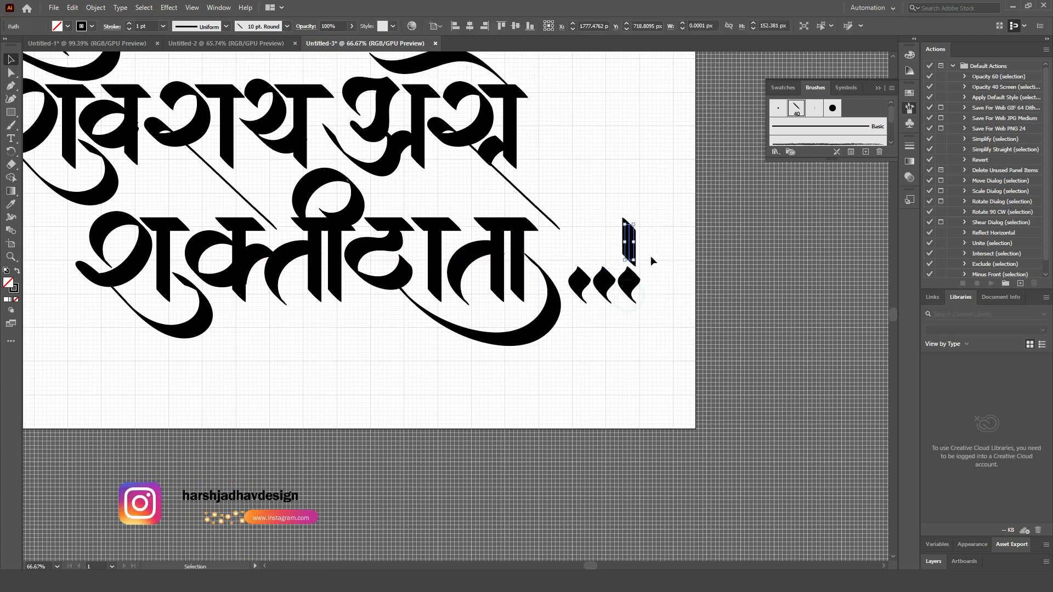
click(653, 256)
- Review the whole two-line lettering on the artboard and collapse the Brushes panel
scroll(601, 246, down, 1)
drag(431, 254, 523, 321)
scroll(346, 238, down, 1)
scroll(311, 213, up, 2)
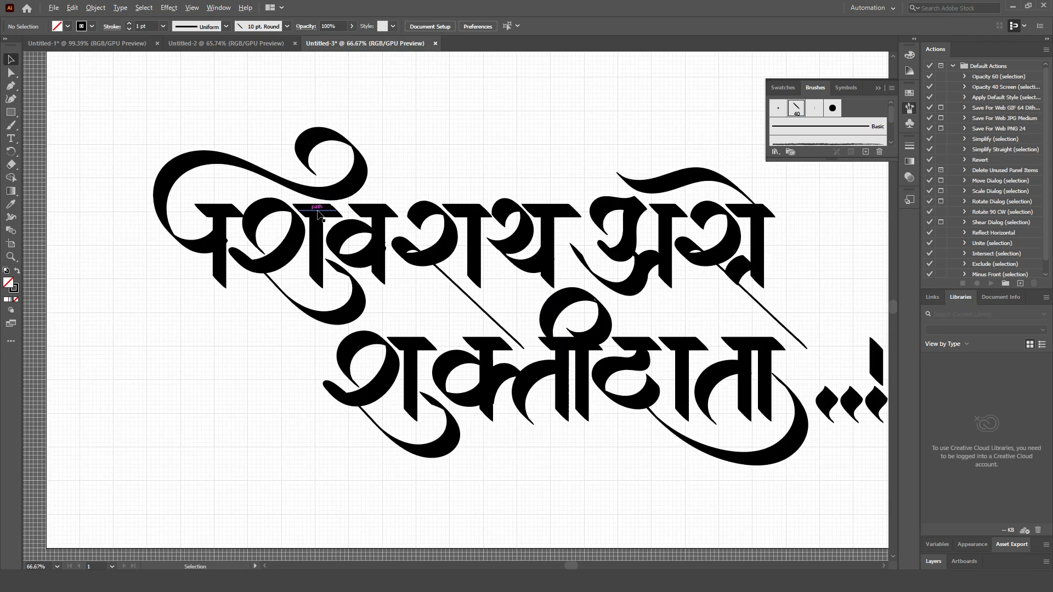
drag(458, 244, 468, 216)
scroll(468, 216, down, 1)
click(875, 89)
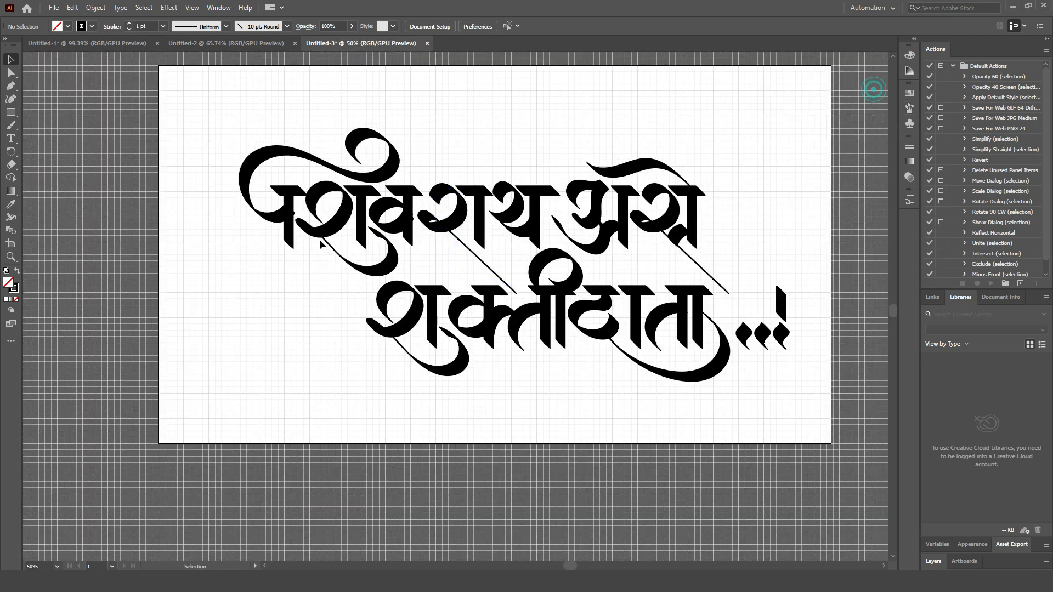